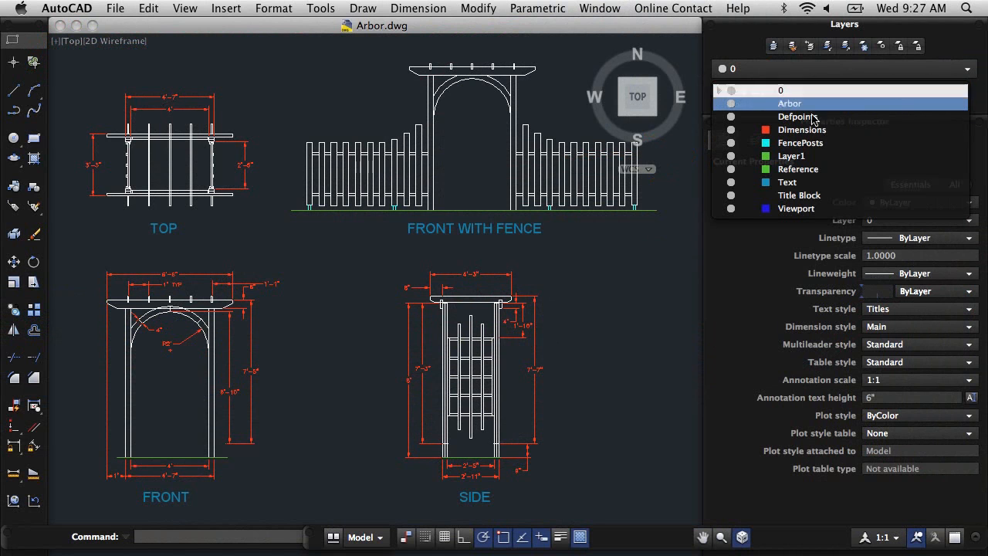
- Turn the Dimensions layer off and back on in the arbor drawing
{"action": "left_click", "coordinate": [730, 131]}
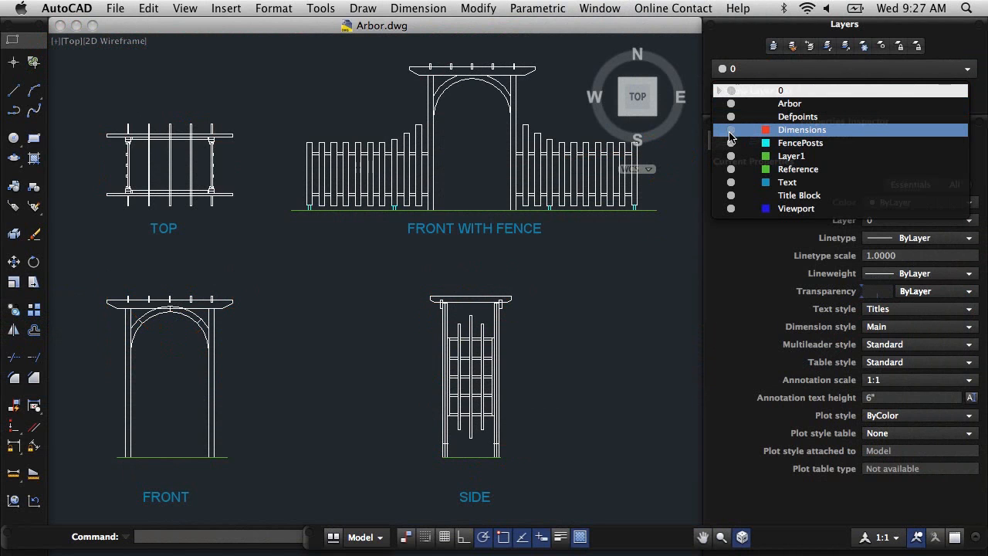
{"action": "left_click", "coordinate": [730, 135]}
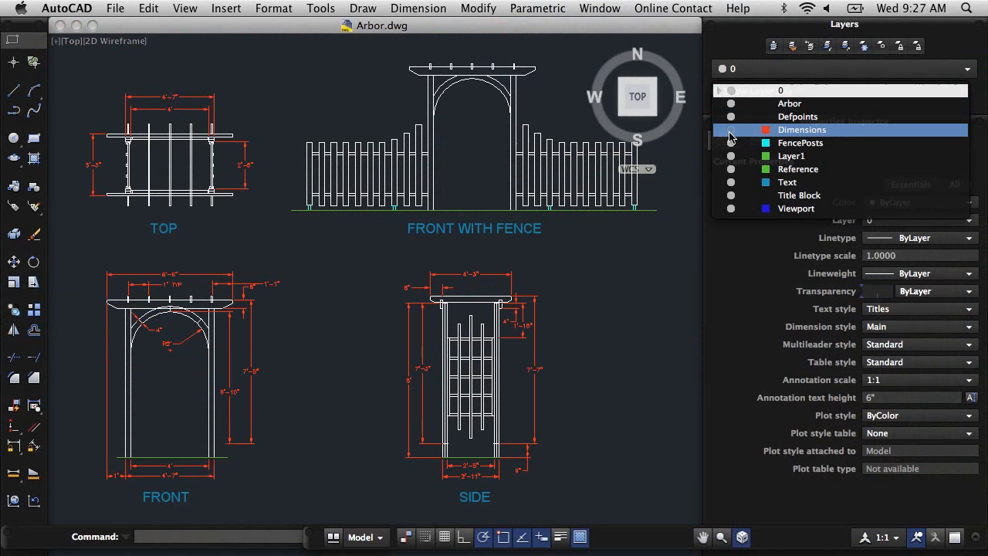
{"action": "left_click", "coordinate": [754, 133]}
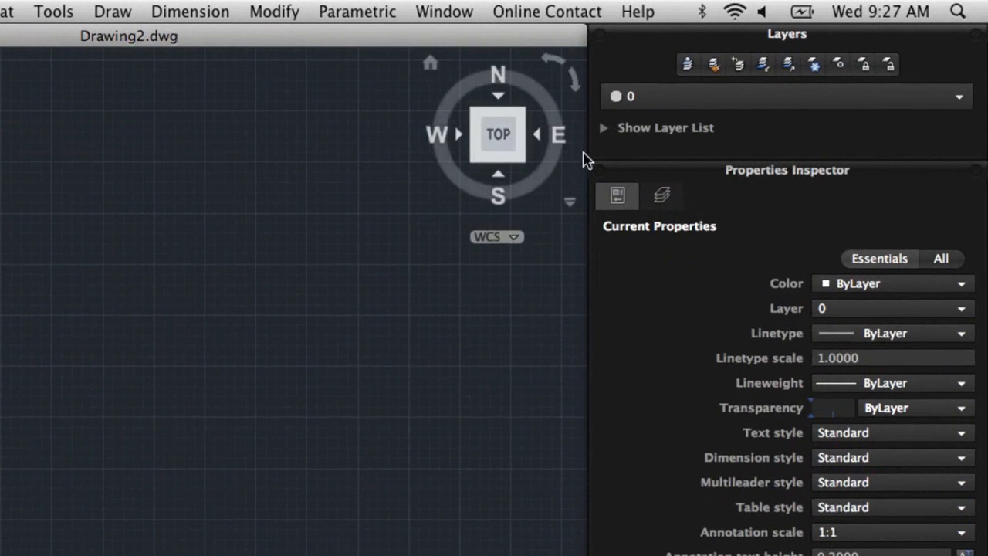
- Create a layer named Objects in Drawing2.dwg and make it the current layer
{"action": "left_click", "coordinate": [604, 128]}
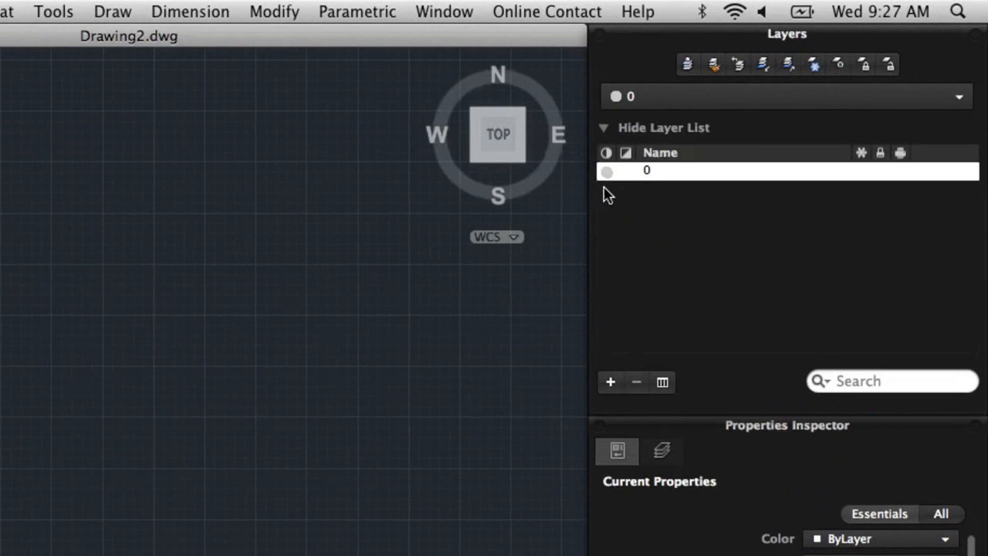
{"action": "left_click", "coordinate": [610, 382]}
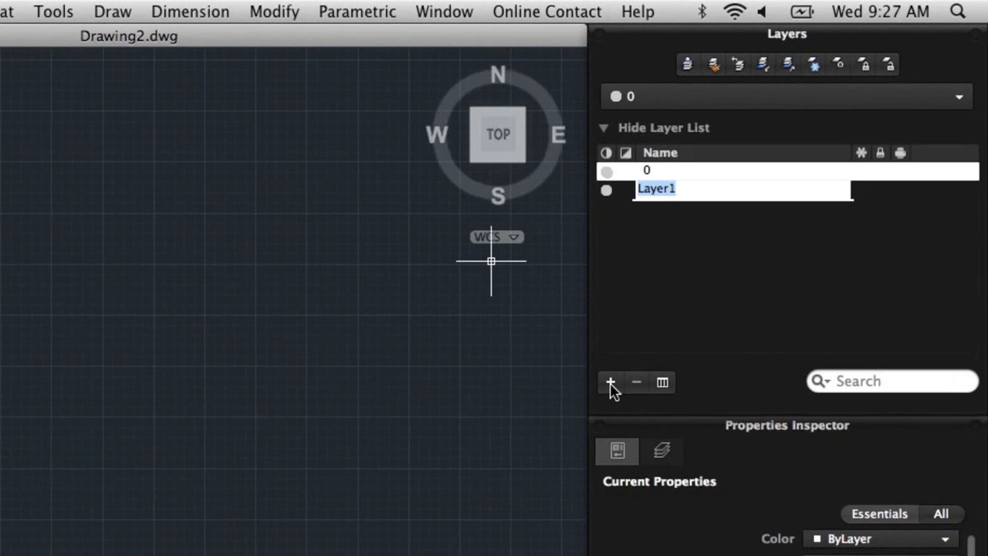
{"action": "type", "text": "Objects"}
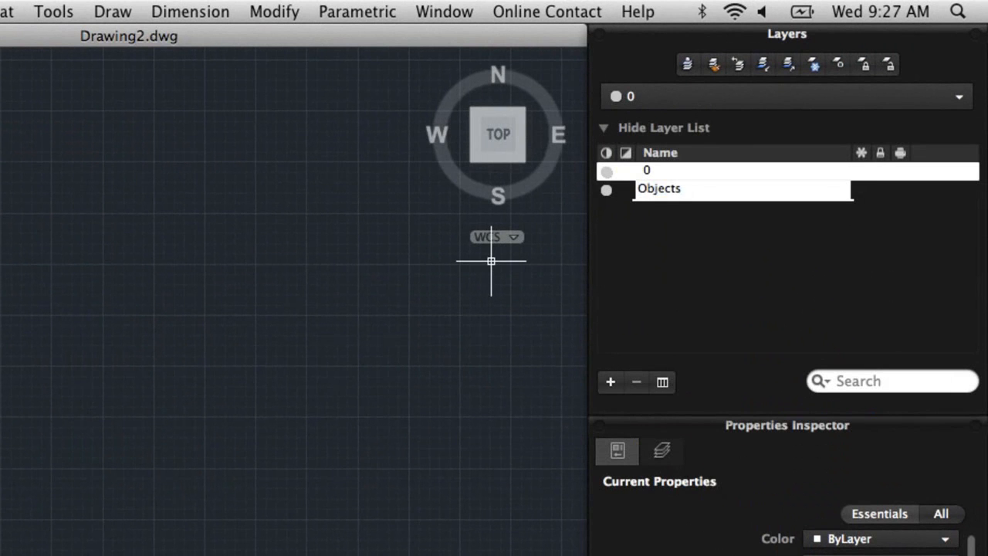
{"action": "key", "text": "Return"}
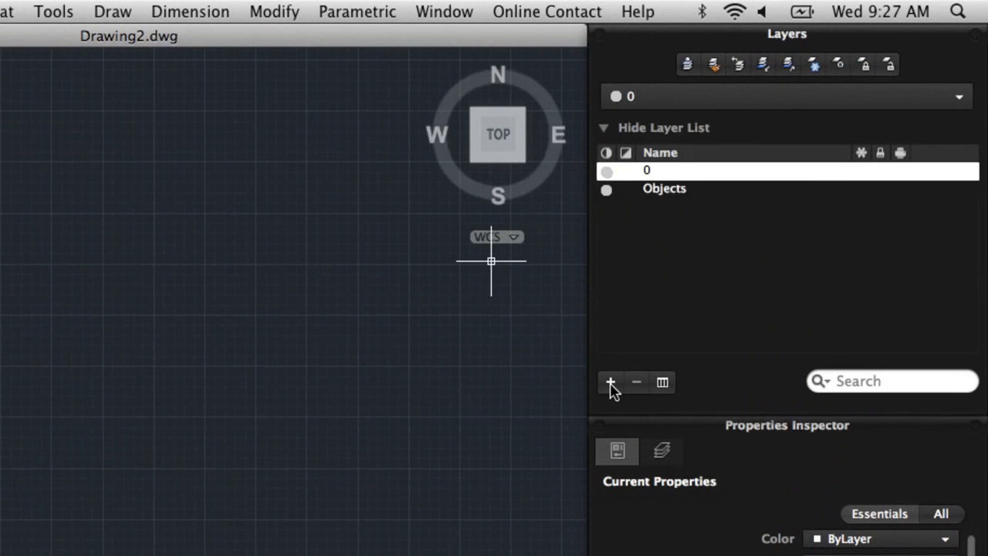
{"action": "double_click", "coordinate": [662, 193]}
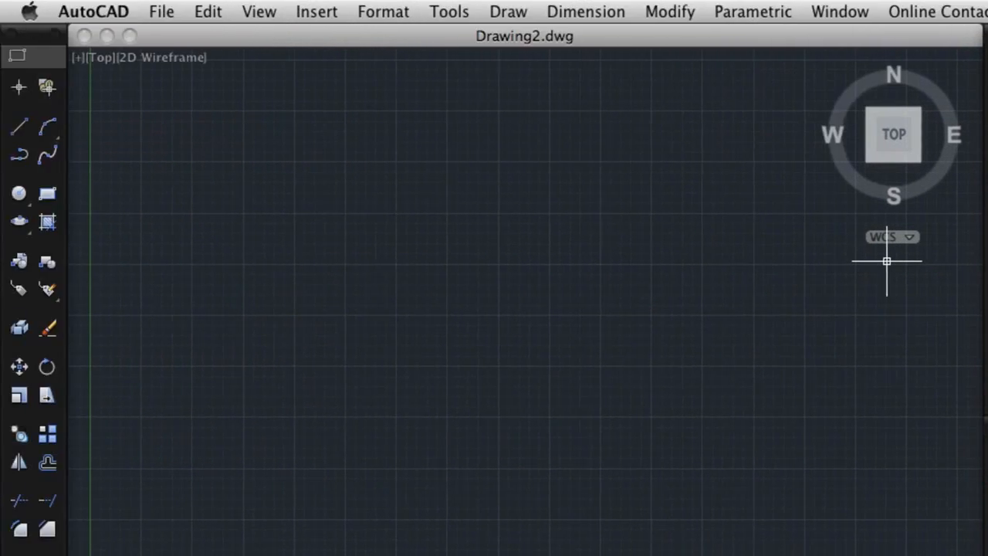
- Draw a chain of three connected, freely angled line segments across the empty drawing area
{"action": "left_click", "coordinate": [22, 131]}
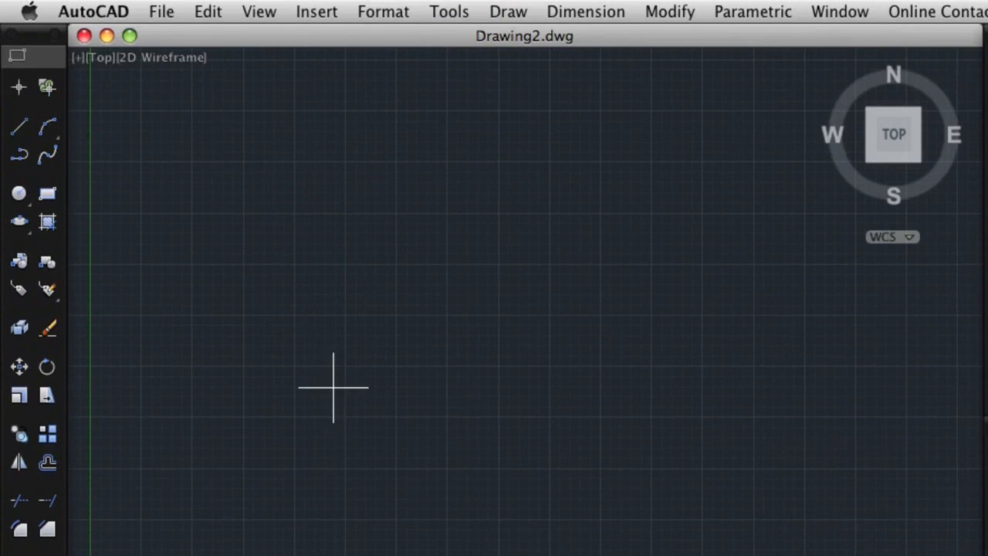
{"action": "left_click", "coordinate": [245, 305]}
{"action": "left_click", "coordinate": [476, 444]}
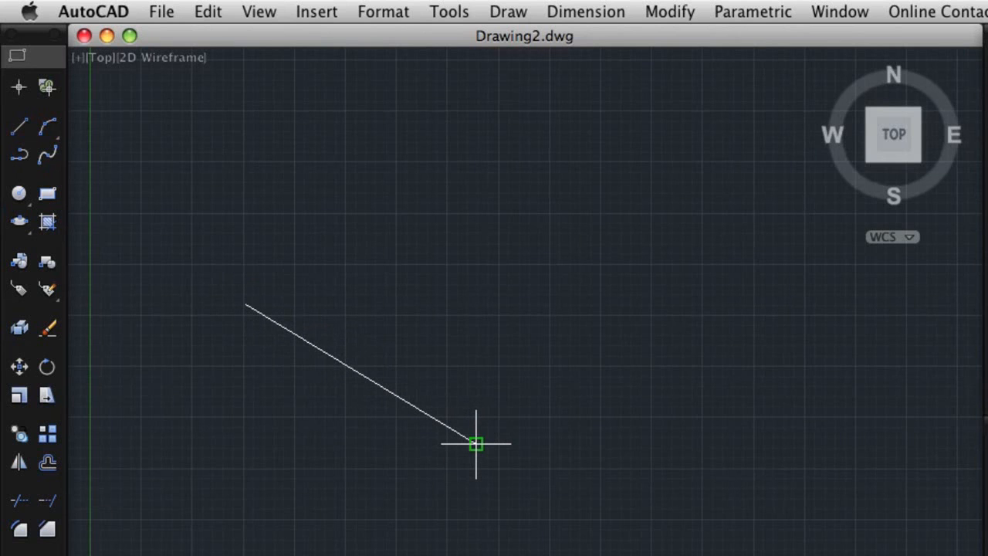
{"action": "left_click", "coordinate": [778, 337]}
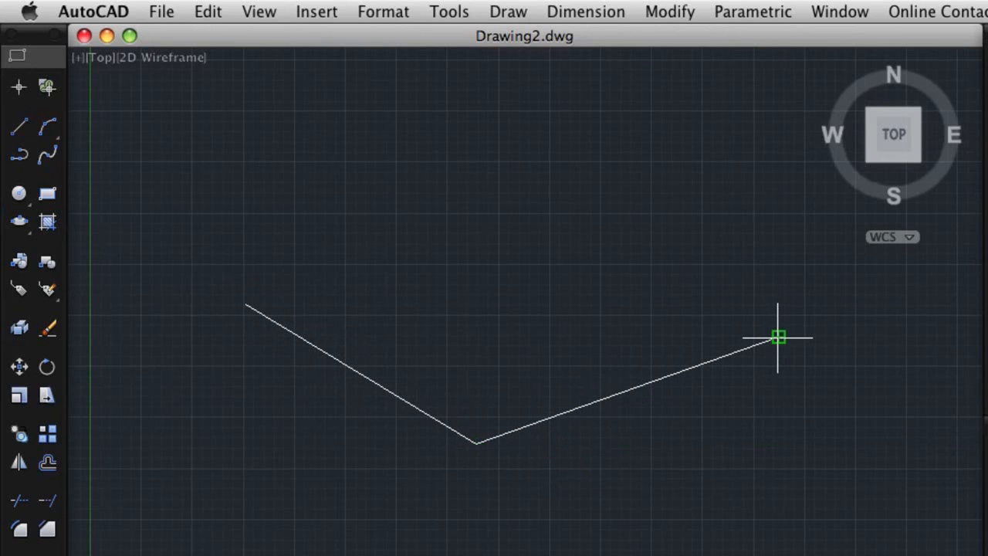
{"action": "left_click", "coordinate": [612, 164]}
{"action": "key", "text": "Escape"}
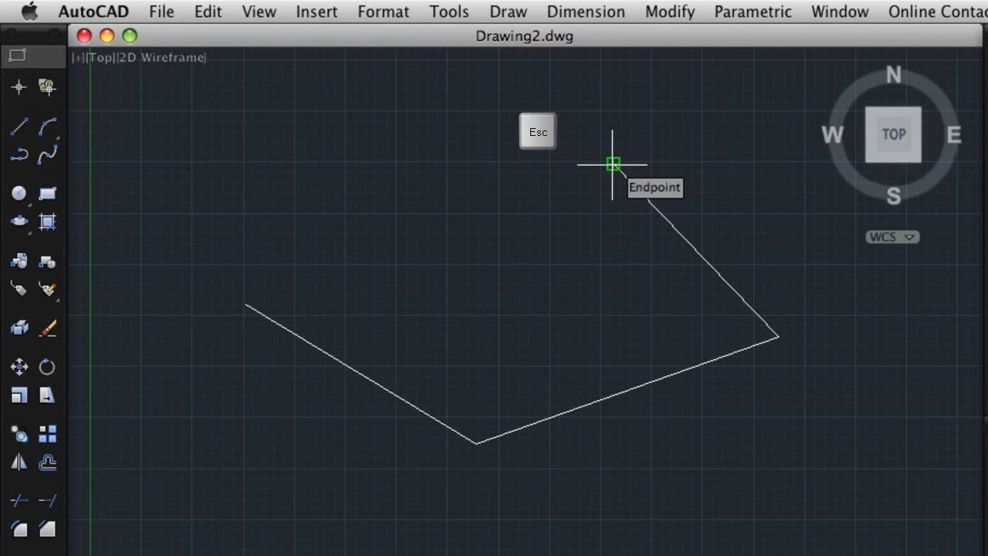
{"action": "key", "text": "Return"}
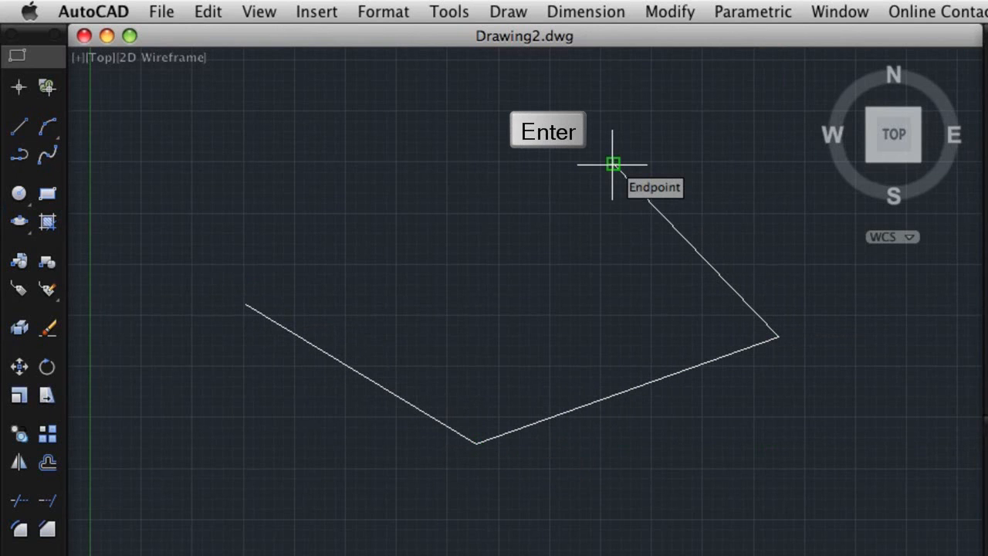
{"action": "key", "text": "space"}
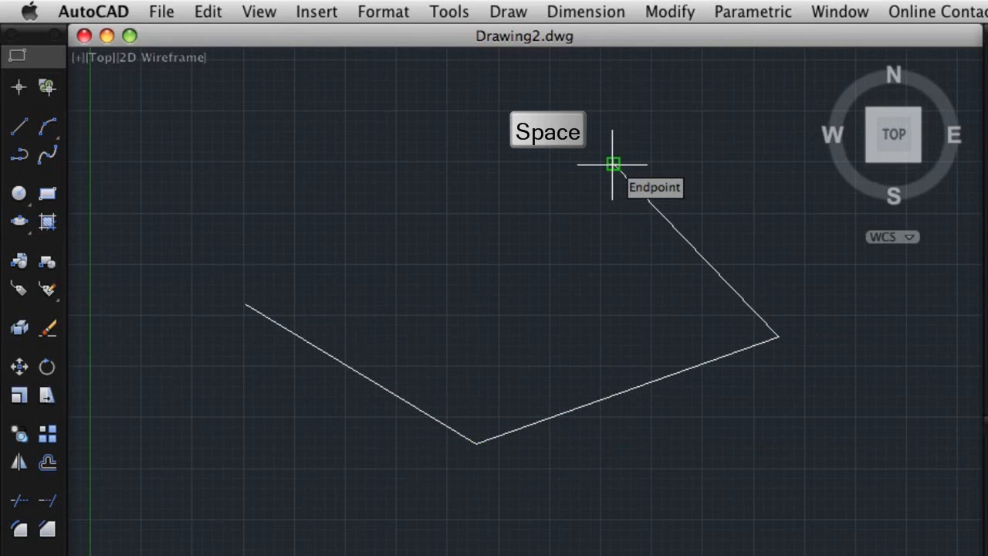
{"action": "right_click", "coordinate": [612, 165]}
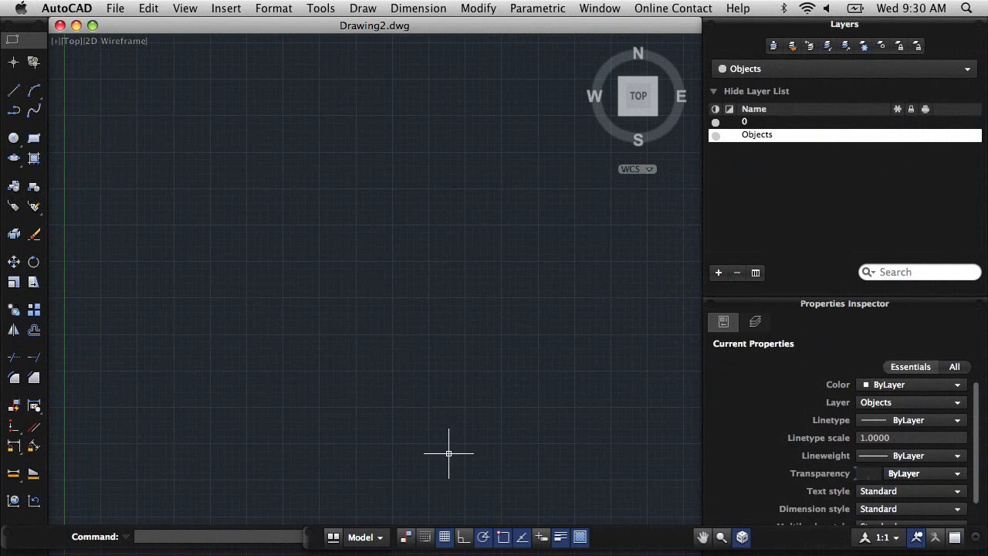
- With Ortho mode on, draw an open outline of four connected horizontal and vertical lines, the last one ending above the base line
{"action": "left_click", "coordinate": [465, 538]}
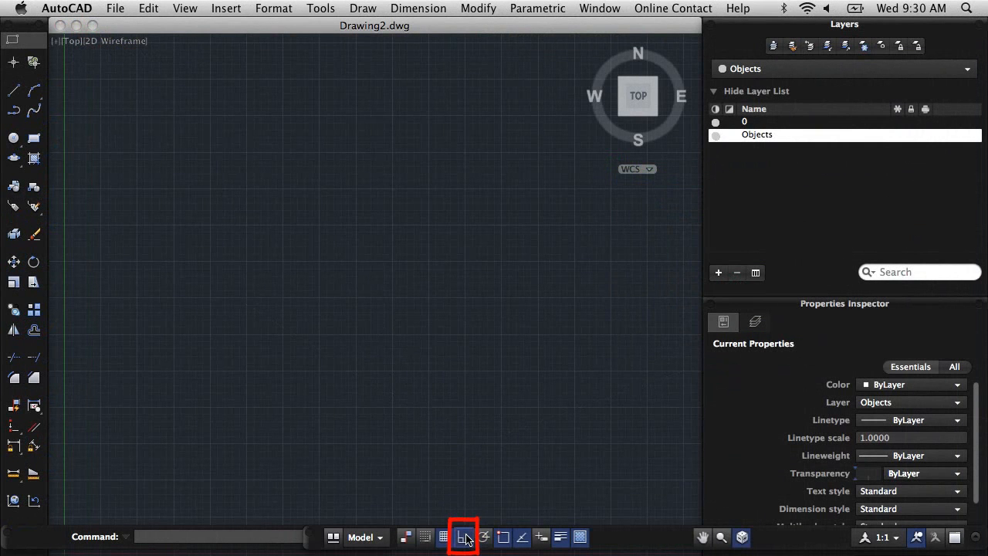
{"action": "left_click", "coordinate": [14, 92]}
{"action": "left_click", "coordinate": [146, 312]}
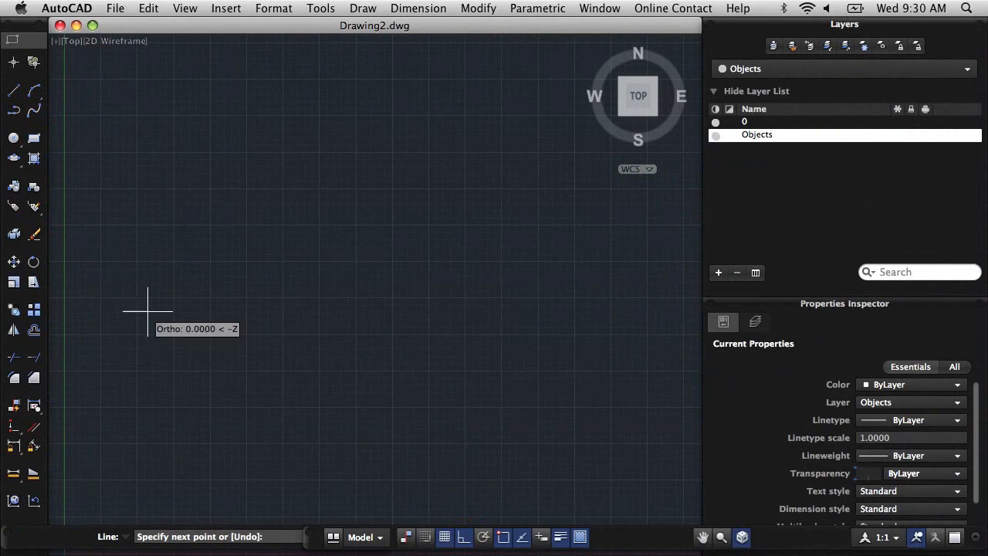
{"action": "left_click", "coordinate": [547, 303]}
{"action": "left_click", "coordinate": [533, 159]}
{"action": "left_click", "coordinate": [274, 160]}
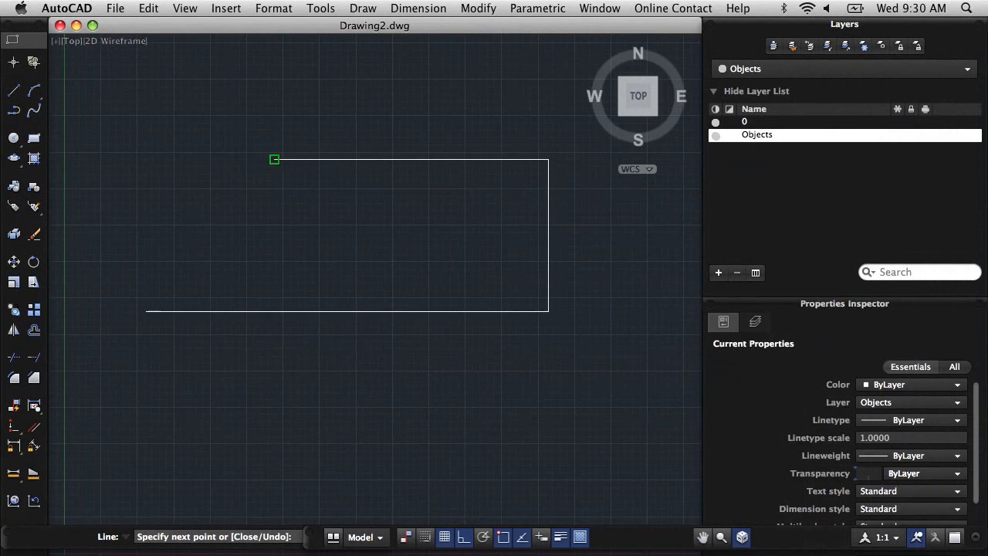
{"action": "left_click", "coordinate": [266, 234]}
{"action": "key", "text": "Return"}
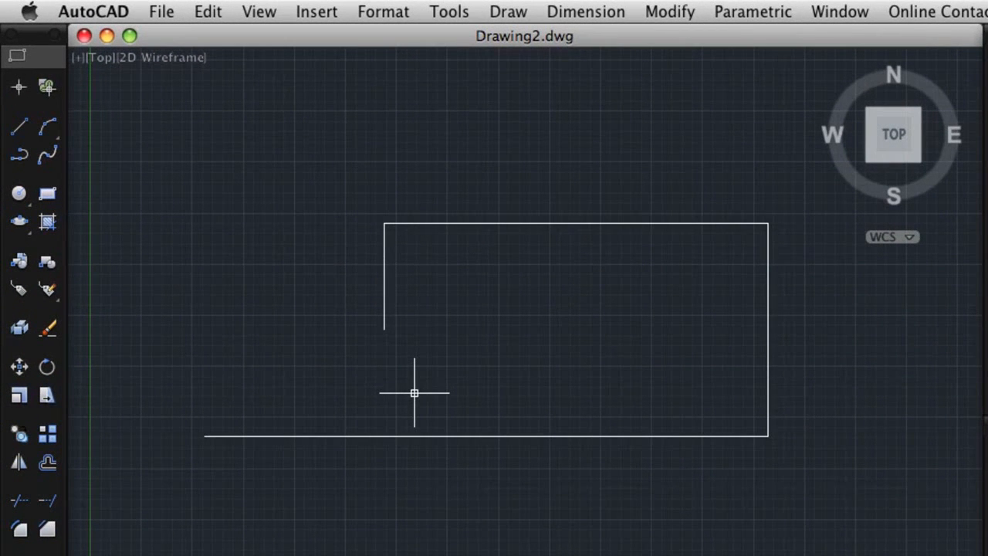
- Close the outline with a slanted line between the endpoints of the short vertical line and the base line
{"action": "left_click", "coordinate": [25, 134]}
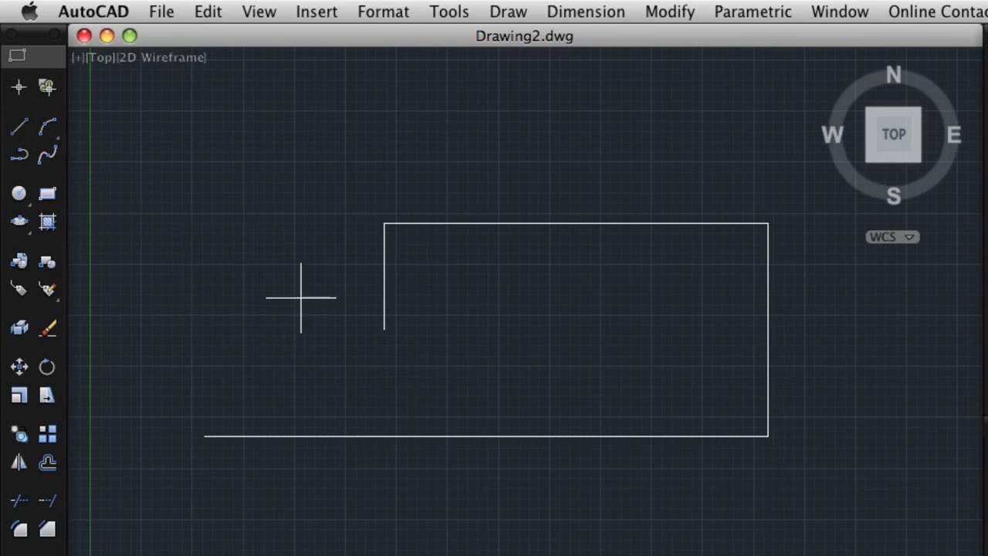
{"action": "left_click", "coordinate": [384, 330]}
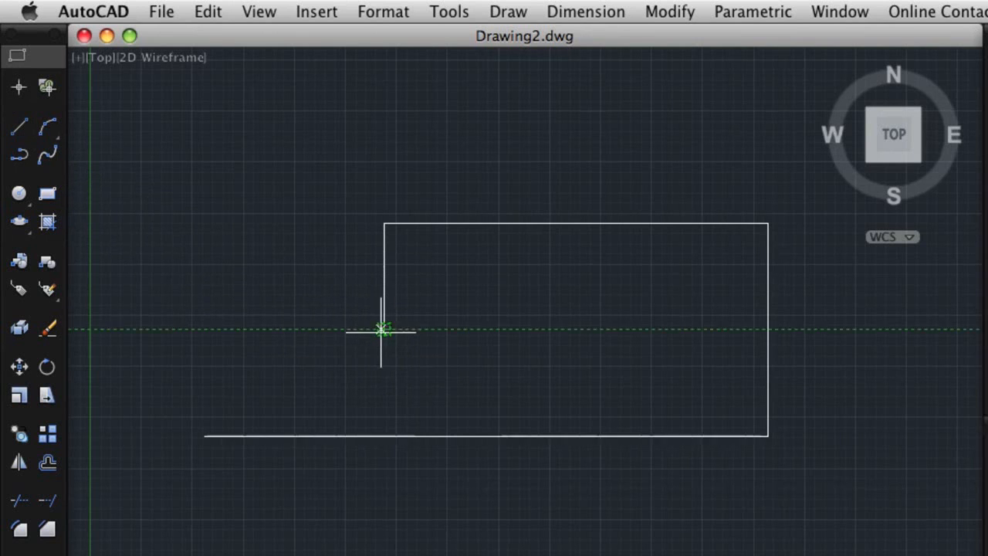
{"action": "left_click", "coordinate": [204, 436]}
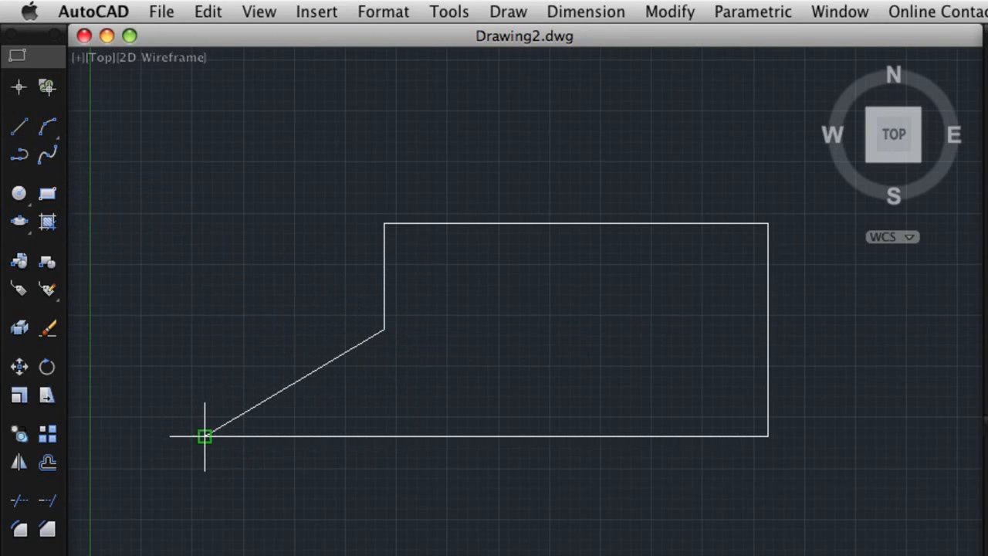
{"action": "key", "text": "Return"}
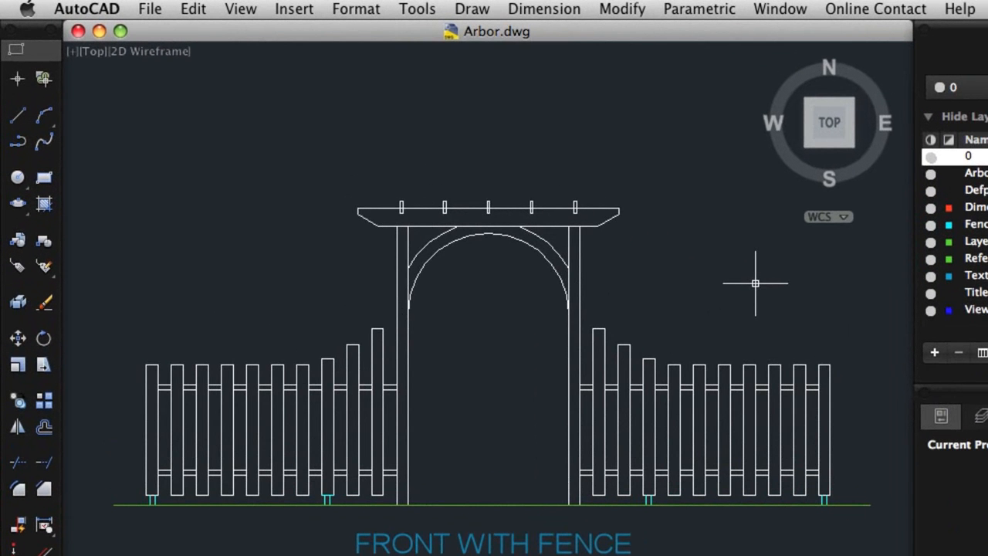
- Select the arbor's three arcs and the lower edge of its top beam in the FRONT WITH FENCE view of Arbor.dwg
{"action": "left_click", "coordinate": [433, 242]}
{"action": "left_click", "coordinate": [432, 242]}
{"action": "left_click", "coordinate": [534, 236]}
{"action": "left_click", "coordinate": [540, 228]}
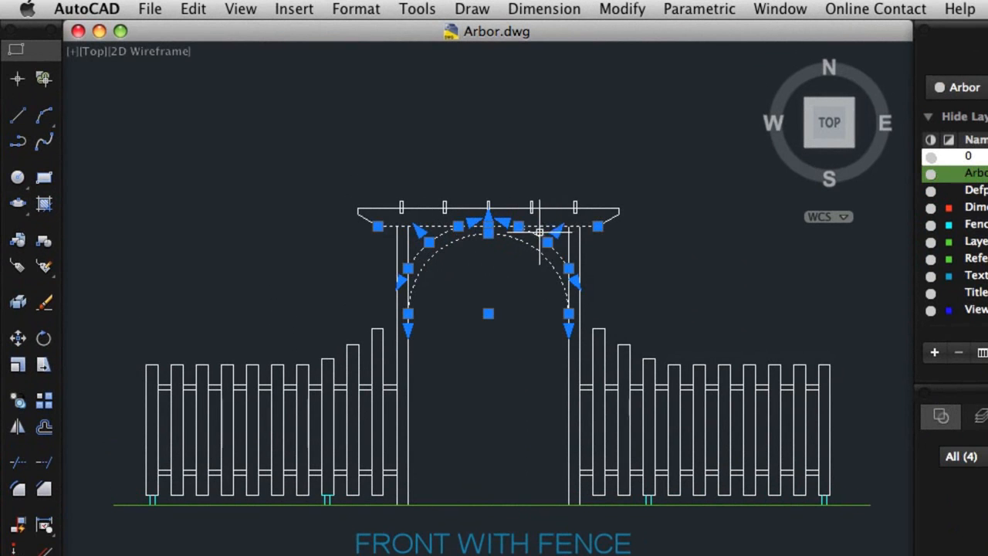
- Remove the arcs from the selection one at a time and clear the remaining selection
{"action": "left_click", "coordinate": [524, 241], "text": "shift"}
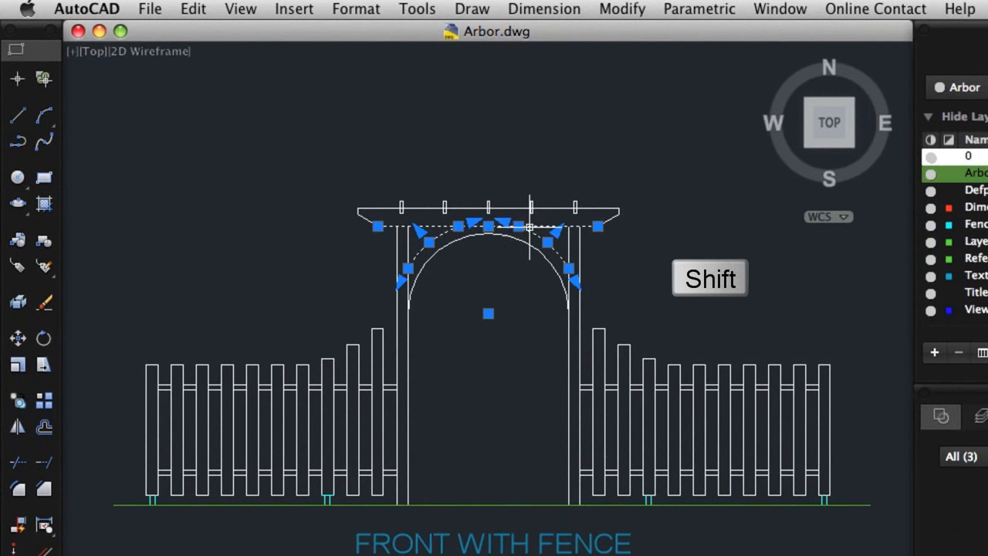
{"action": "left_click", "coordinate": [549, 246], "text": "shift"}
{"action": "key", "text": "Escape"}
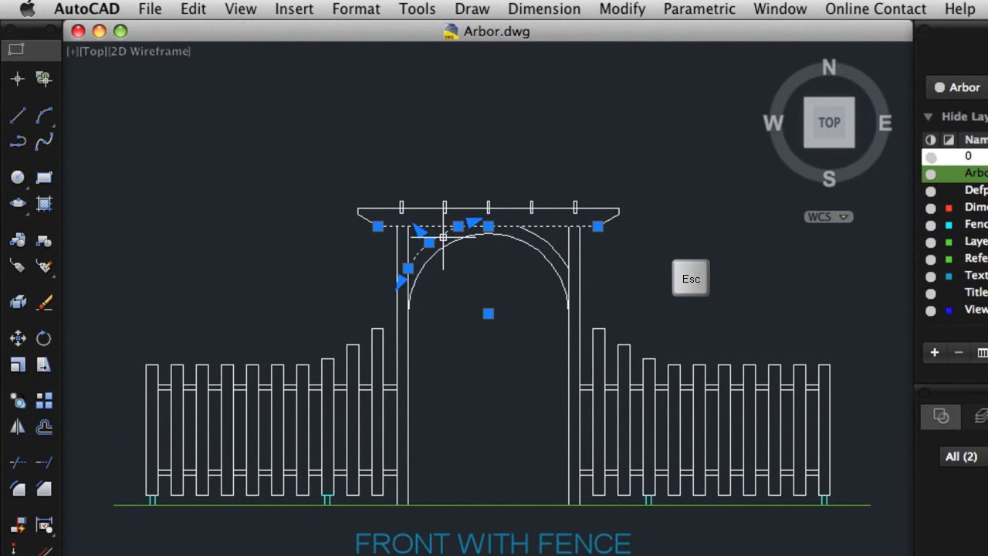
{"action": "left_click", "coordinate": [441, 239], "text": "shift"}
{"action": "key", "text": "Escape"}
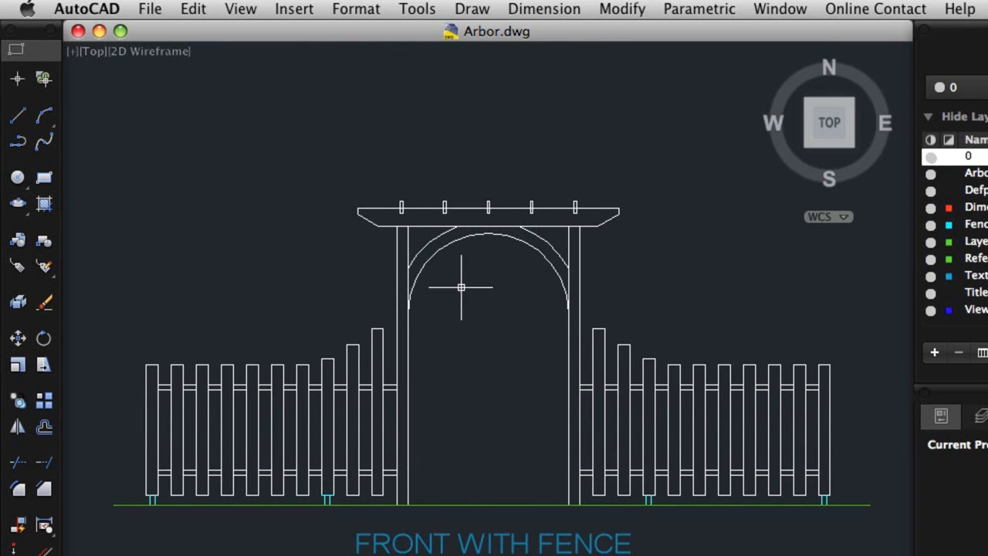
- Try a window selection and a crossing selection around the arbor's top beam, clearing each one
{"action": "left_click_drag", "start_coordinate": [337, 188], "coordinate": [637, 250]}
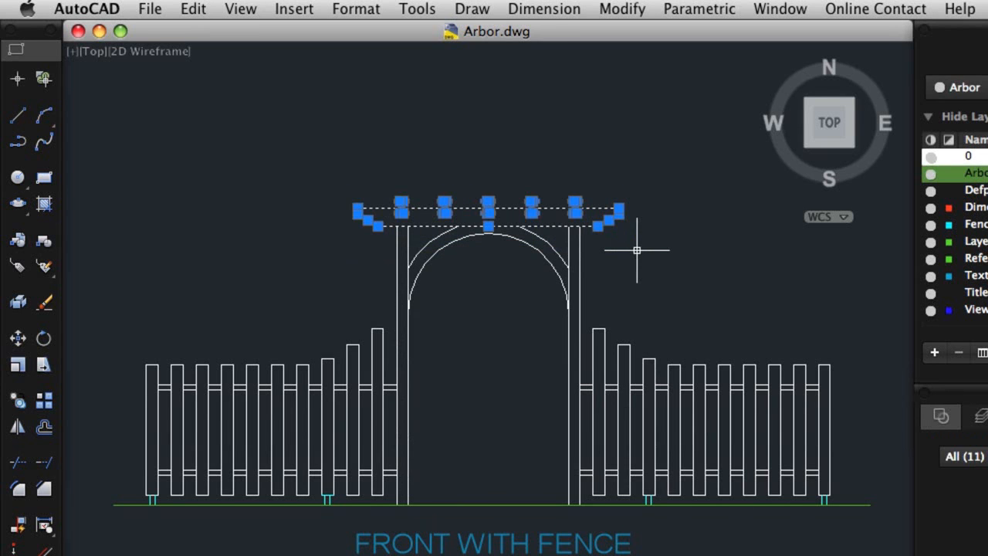
{"action": "key", "text": "Escape"}
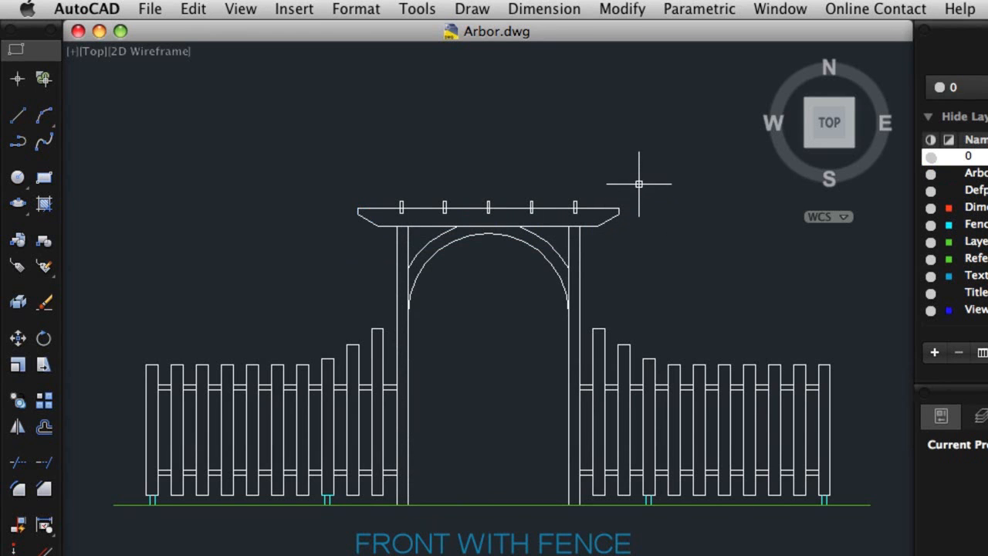
{"action": "left_click_drag", "start_coordinate": [640, 183], "coordinate": [336, 244]}
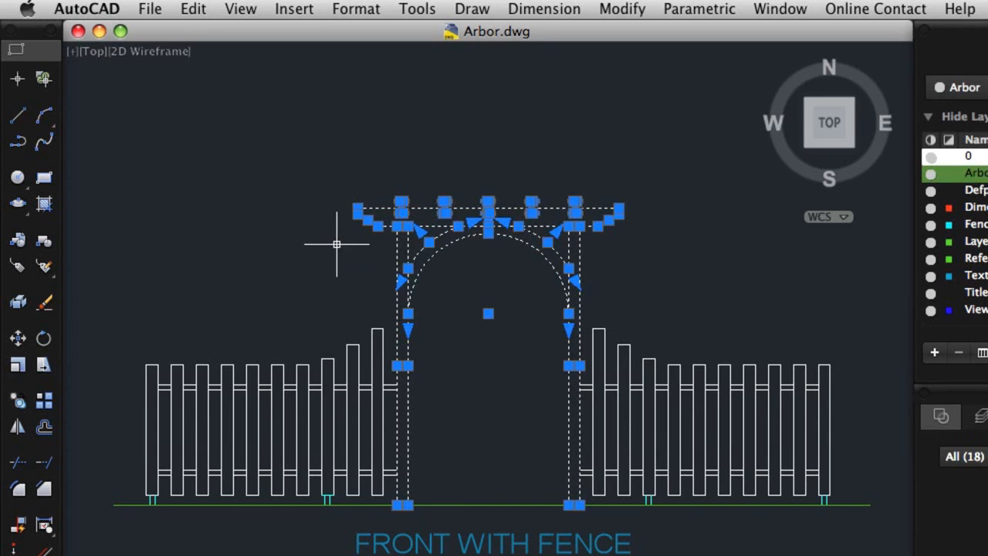
{"action": "key", "text": "Escape"}
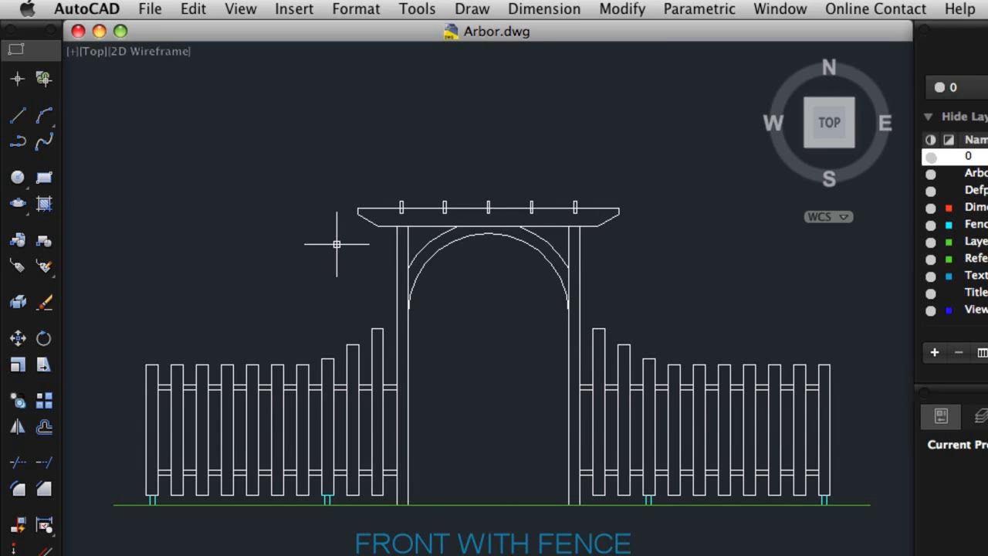
- Erase the three arcs beneath the arbor's top beam
{"action": "left_click", "coordinate": [424, 246]}
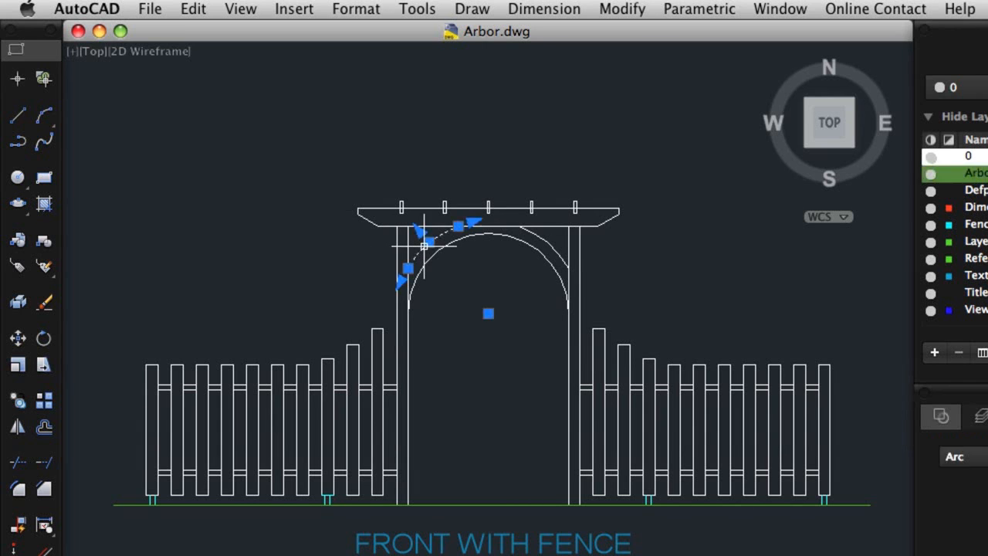
{"action": "left_click", "coordinate": [431, 249]}
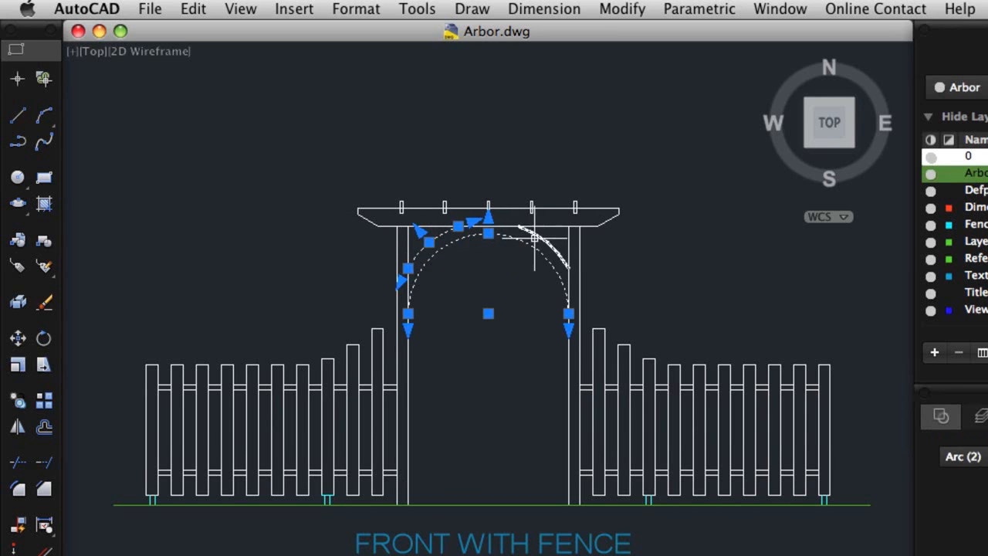
{"action": "key", "text": "Delete"}
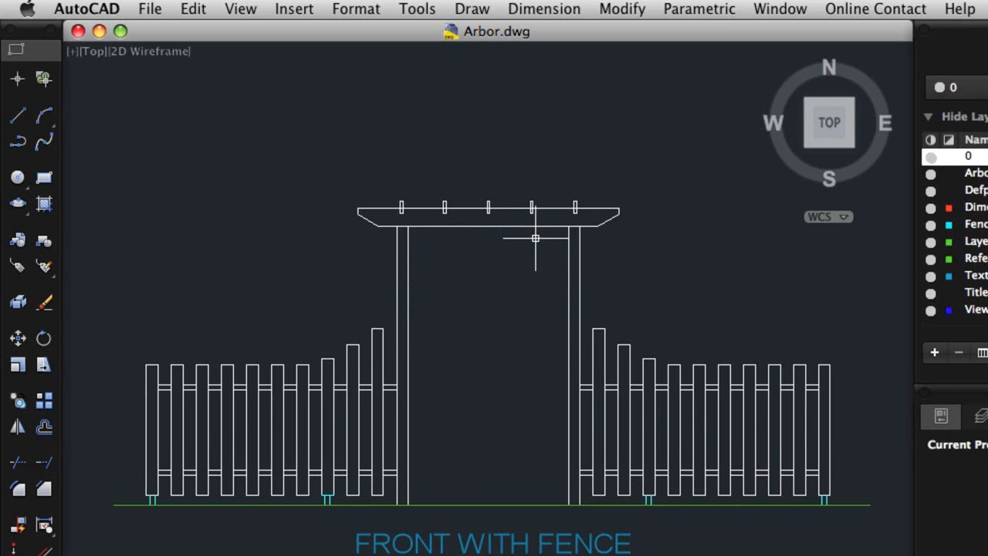
- Undo the last erase to restore the arcs beneath the arbor's top beam
{"action": "right_click", "coordinate": [536, 240]}
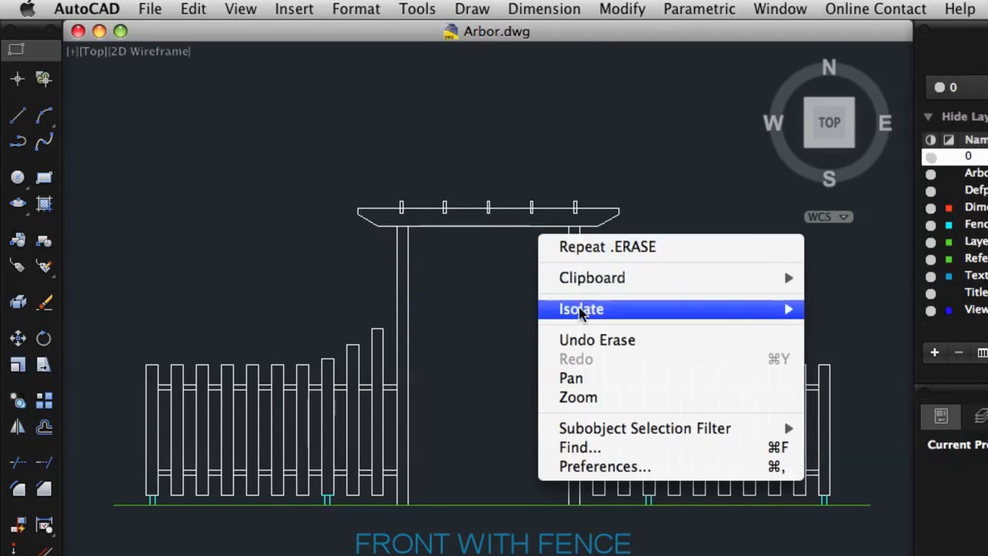
{"action": "left_click", "coordinate": [577, 341]}
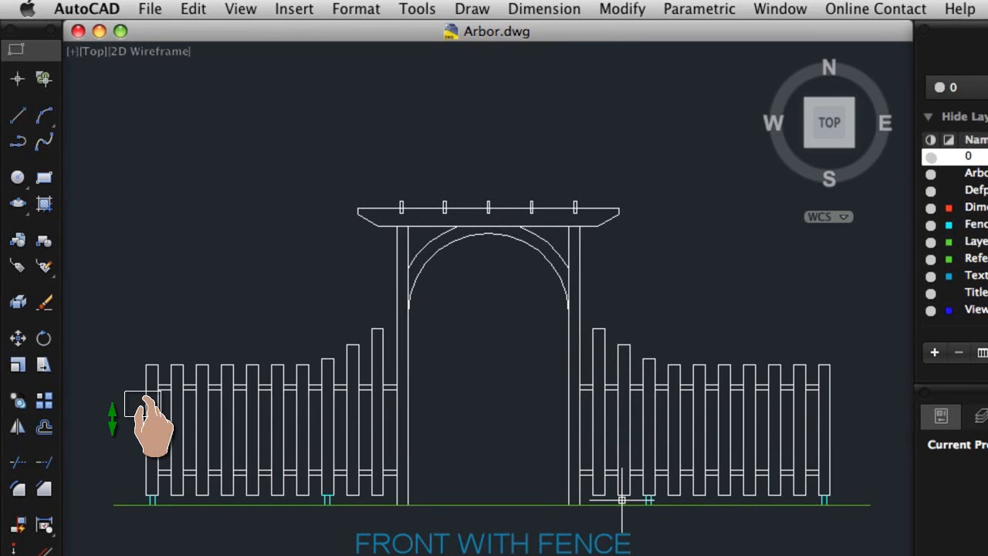
- Move the two cyan post lines under the third picket right of the arbor to the fifth picket, using the pickets' lower-left corners as base and destination
{"action": "scroll", "coordinate": [625, 504], "scroll_direction": "up", "scroll_amount": 6}
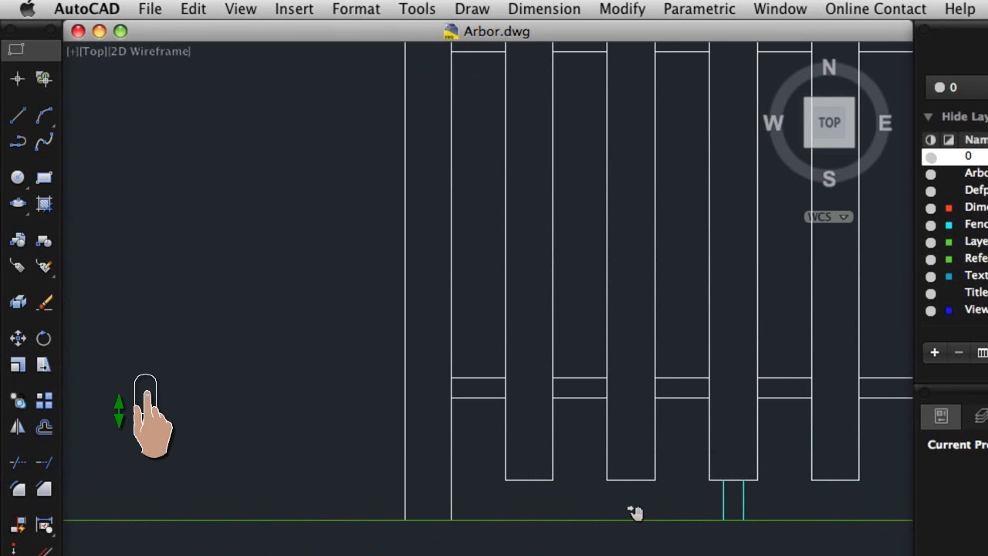
{"action": "middle_click_drag", "start_coordinate": [635, 514], "coordinate": [256, 503]}
{"action": "key", "text": "space"}
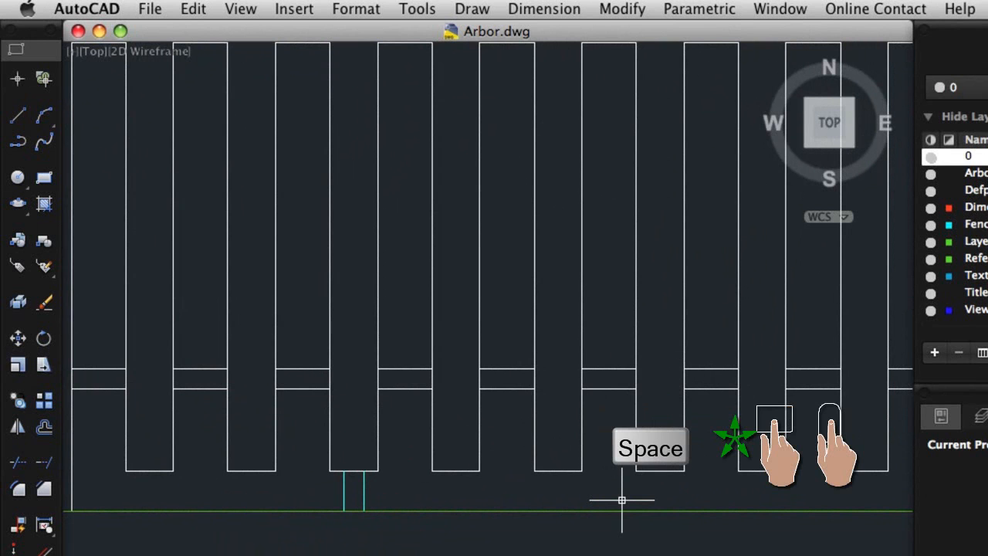
{"action": "left_click", "coordinate": [363, 481]}
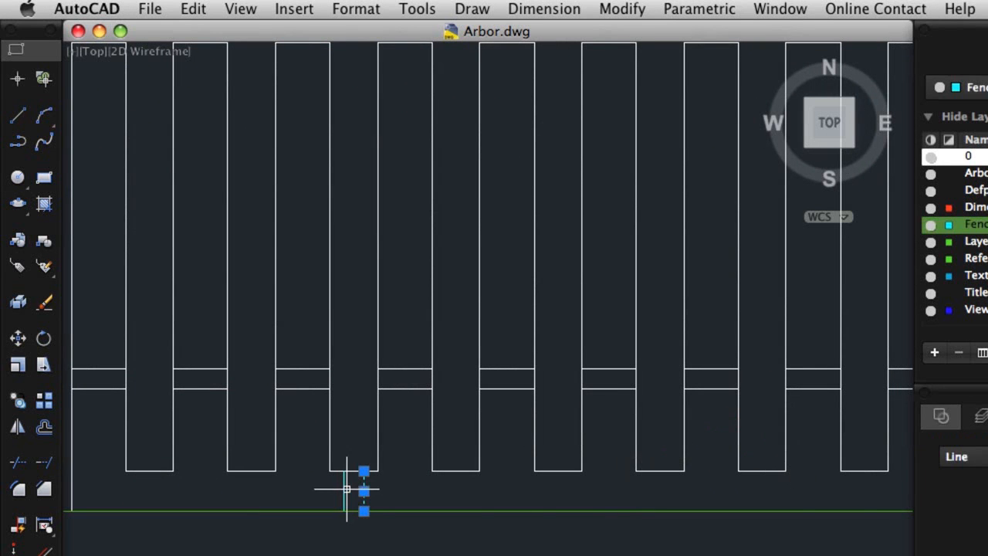
{"action": "left_click", "coordinate": [345, 489]}
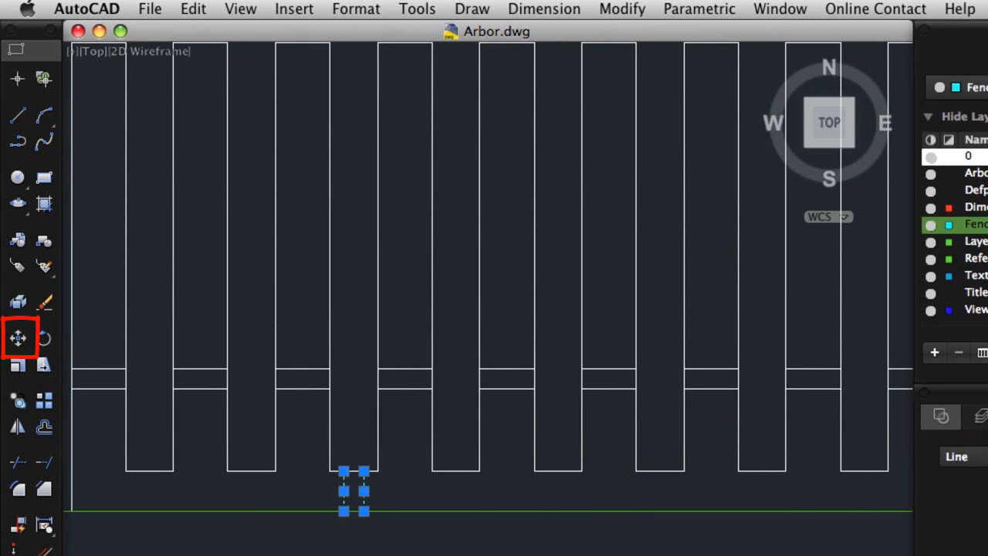
{"action": "left_click", "coordinate": [21, 342]}
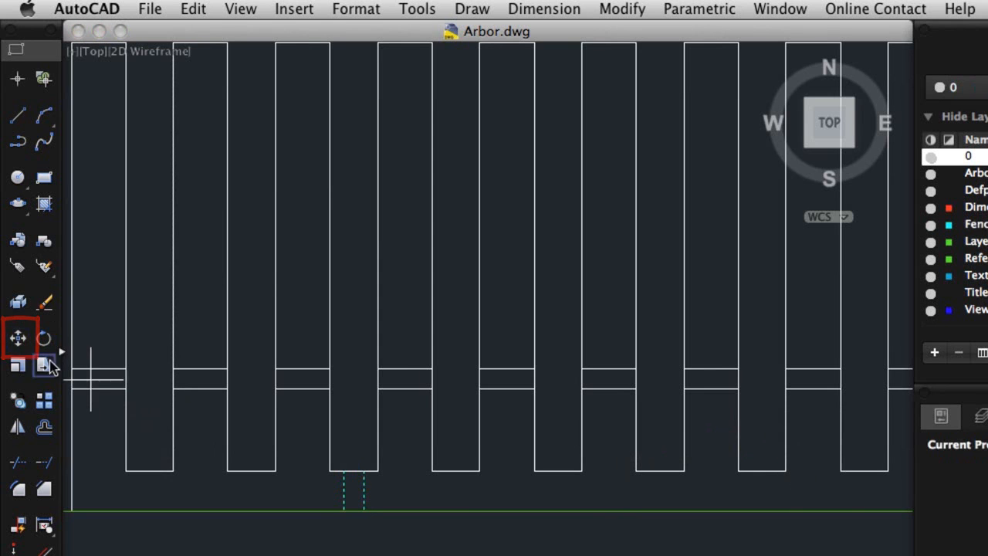
{"action": "left_click", "coordinate": [330, 470]}
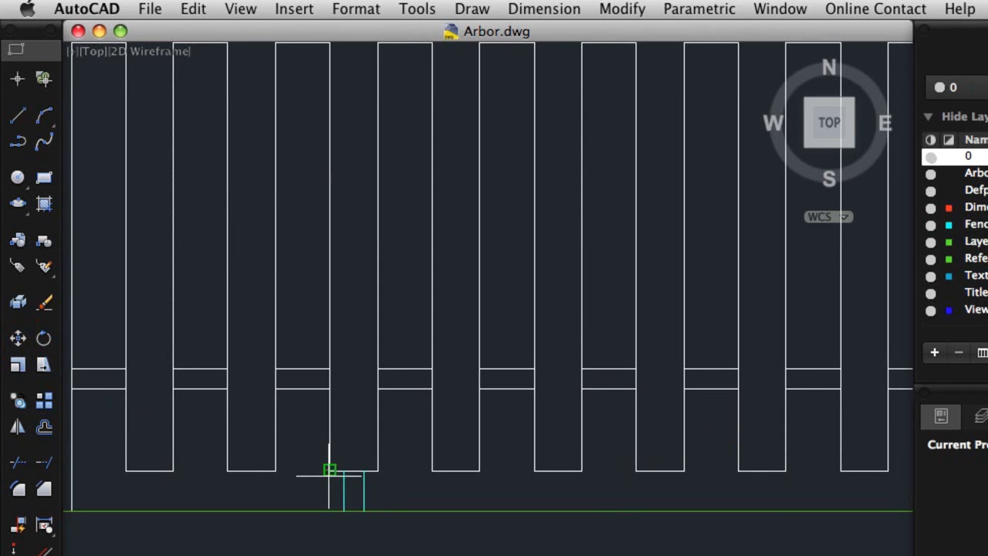
{"action": "left_click", "coordinate": [534, 469]}
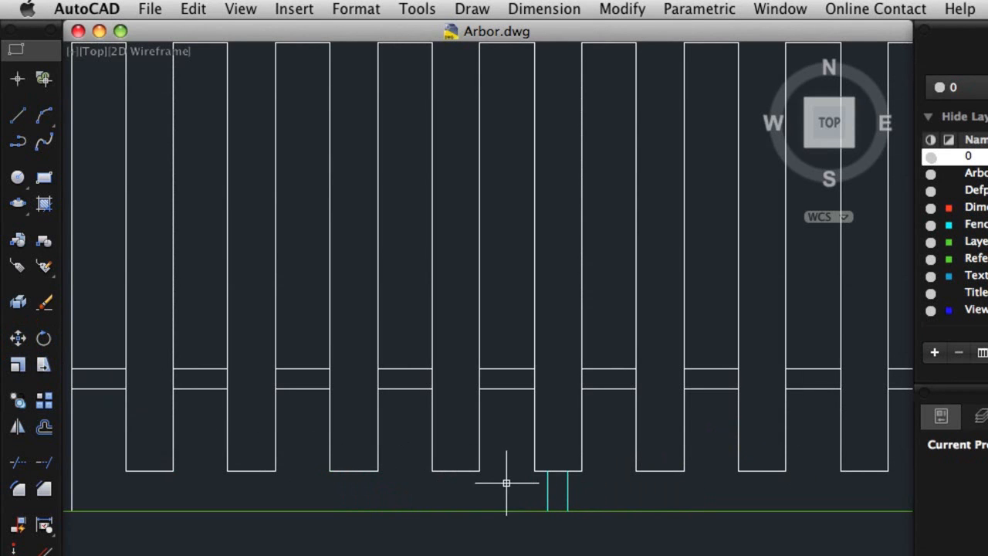